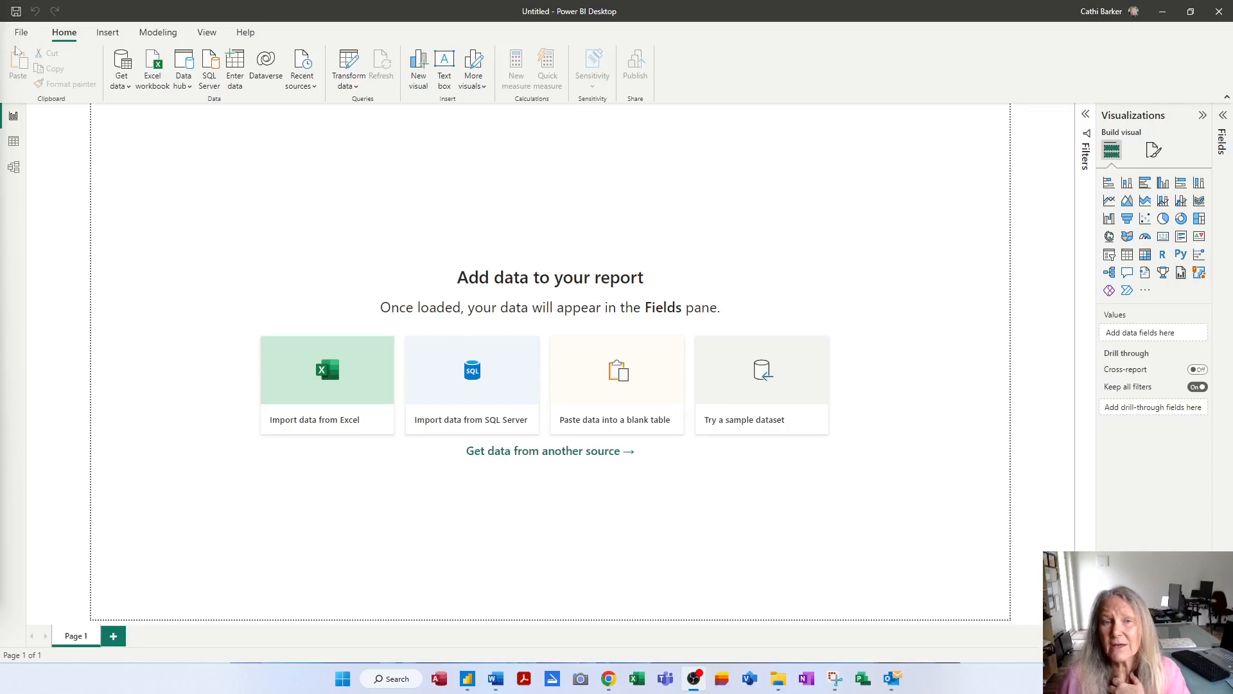
Save the new report to the Desktop as a Power BI file named Data Model
left_click(21, 33)
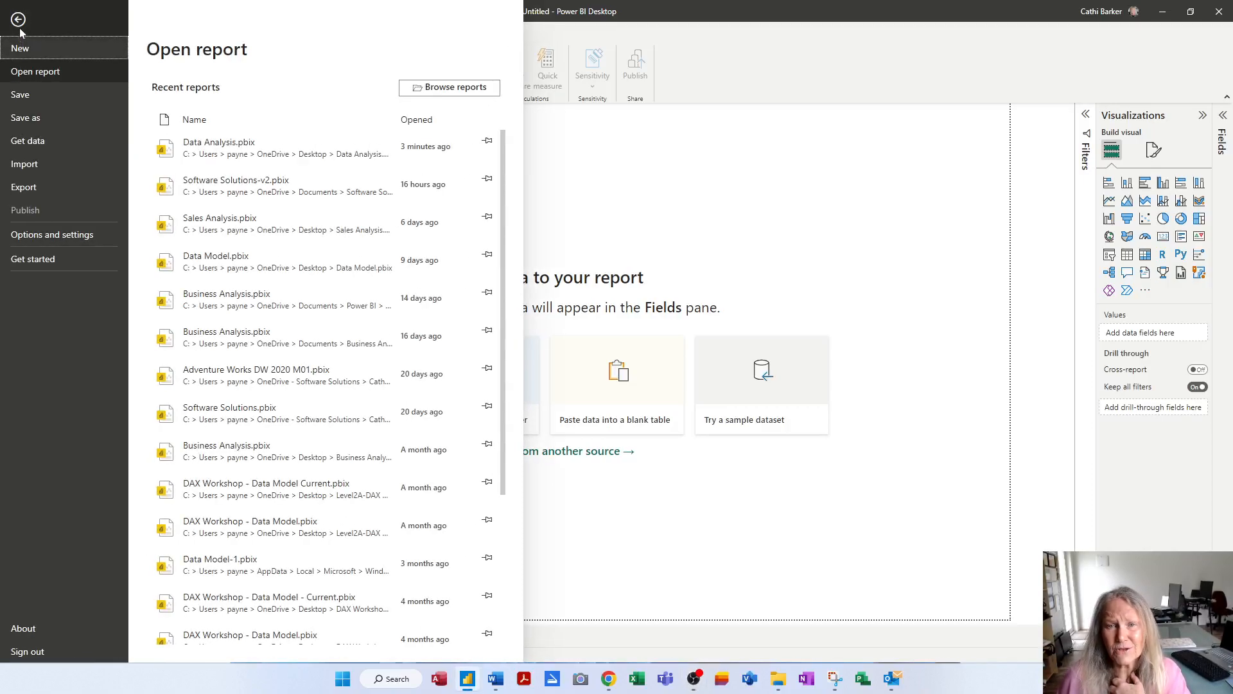
left_click(21, 29)
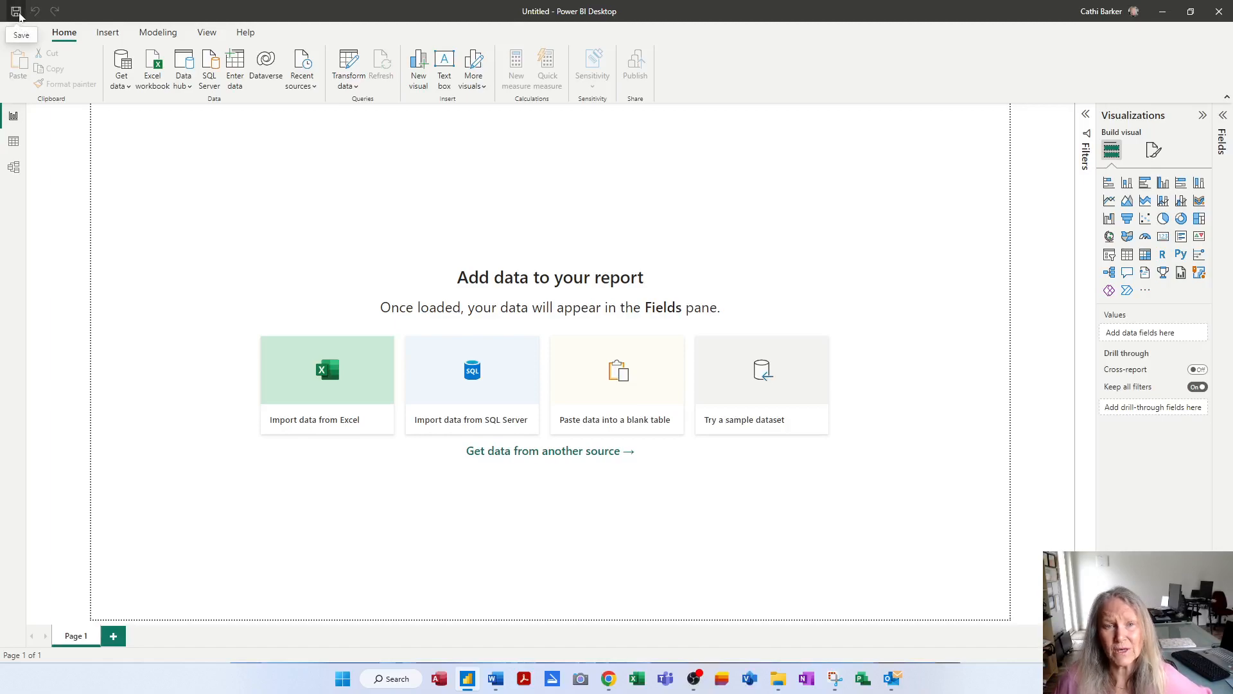
left_click(16, 12)
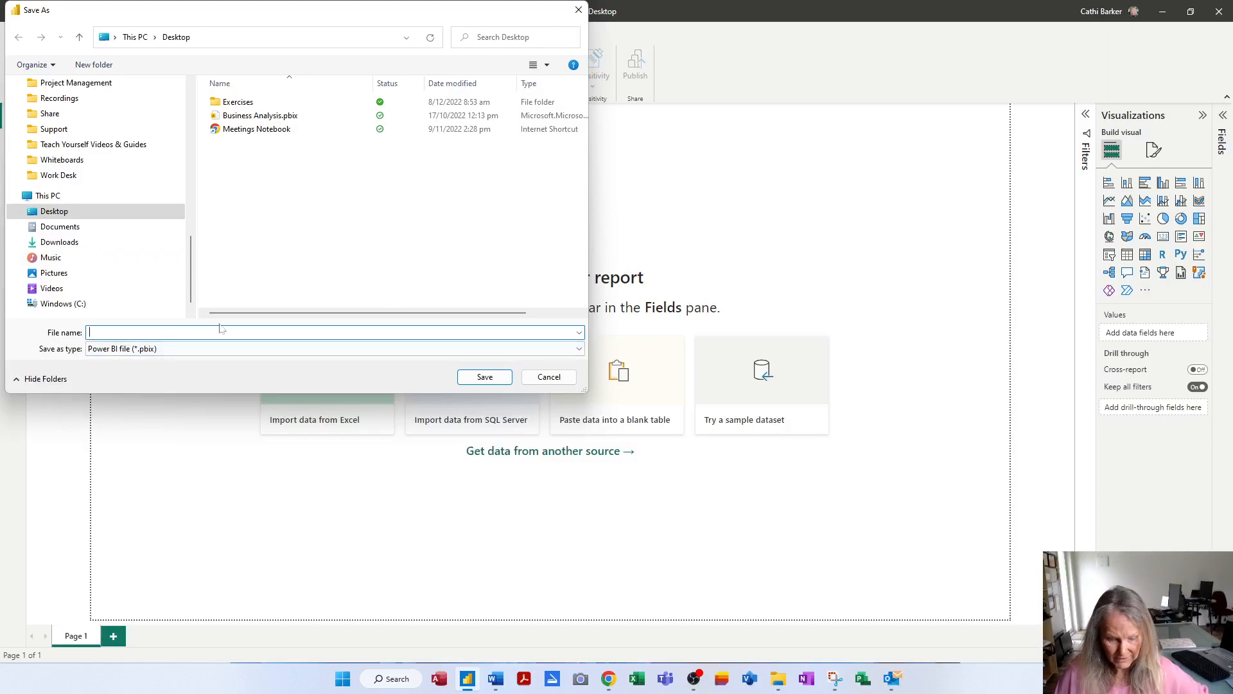
type("Data Model")
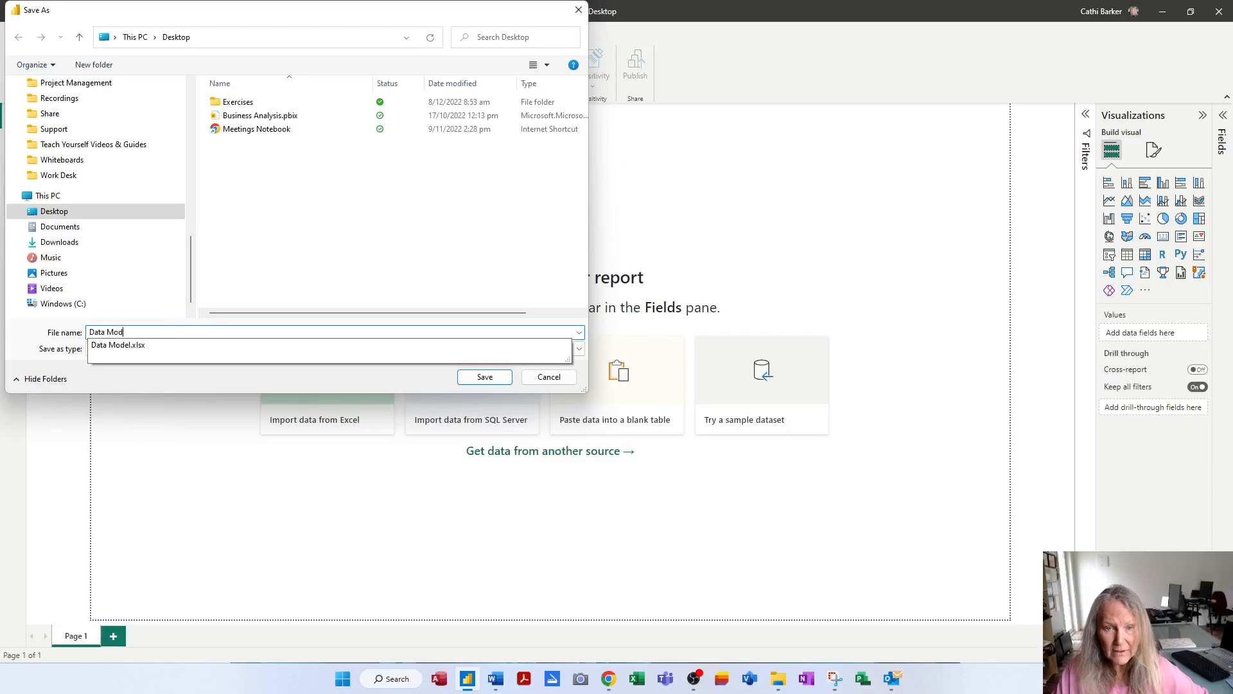
left_click(75, 212)
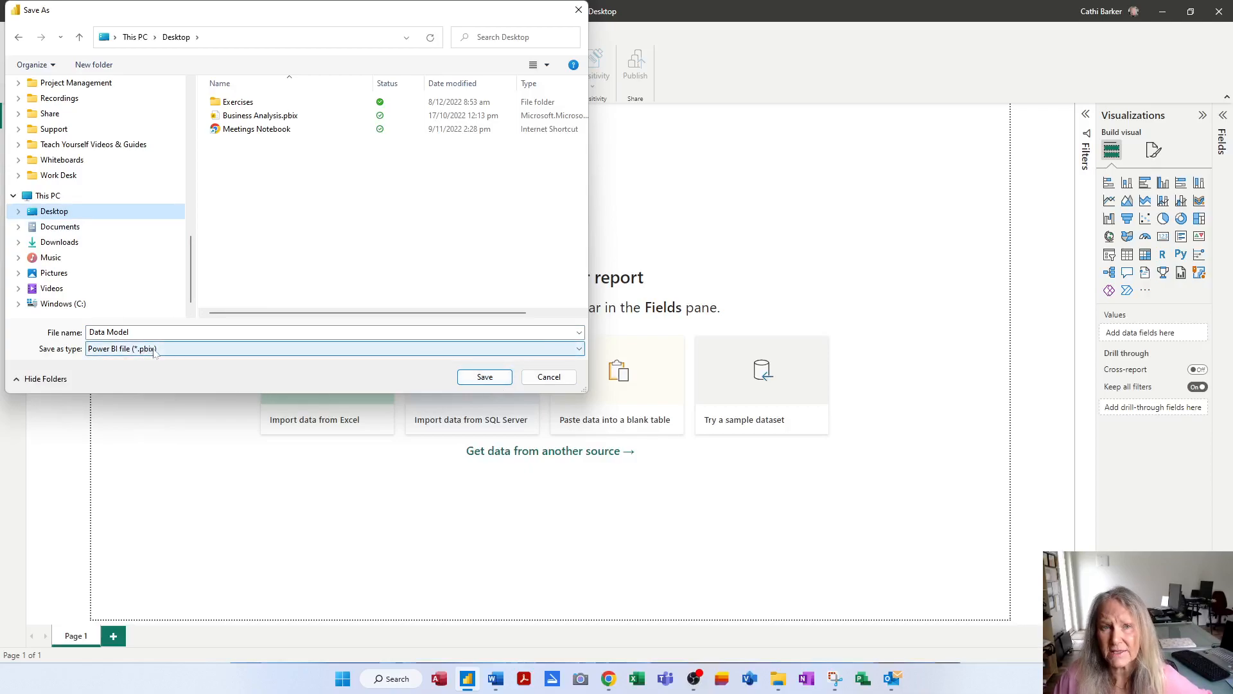
left_click(486, 377)
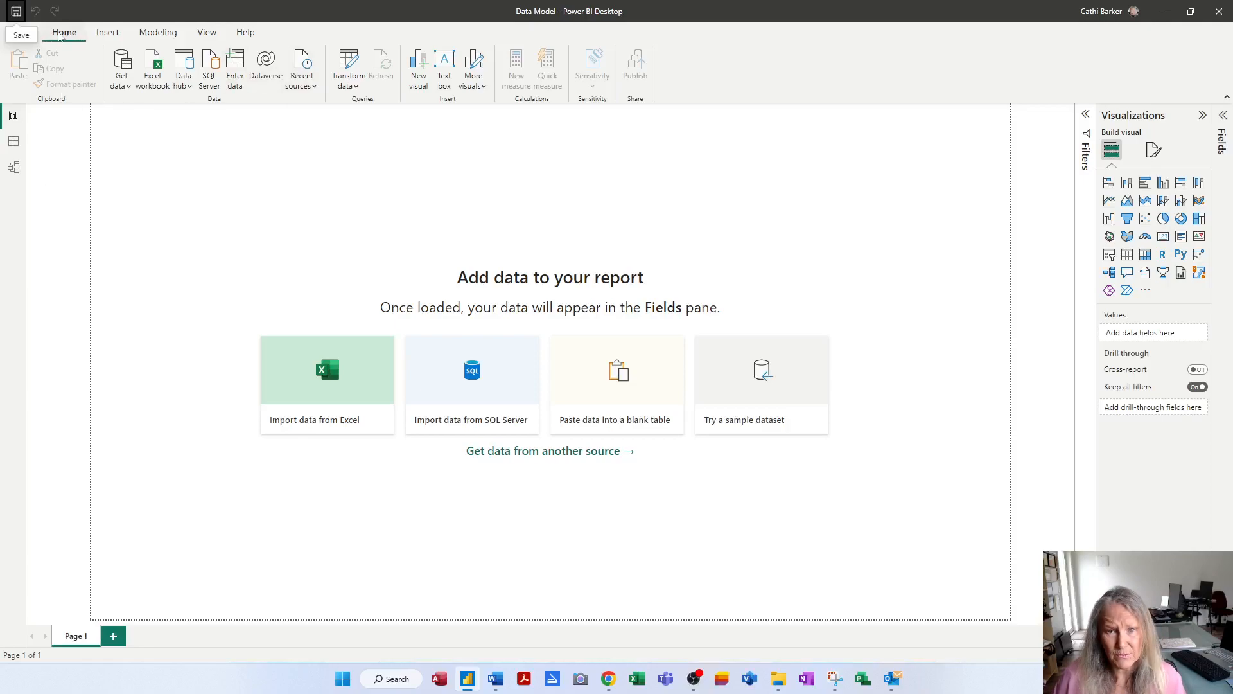
Connect to the Excel workbook 2021 Sales.xlsx in the Exercises folder on the Desktop
left_click(124, 88)
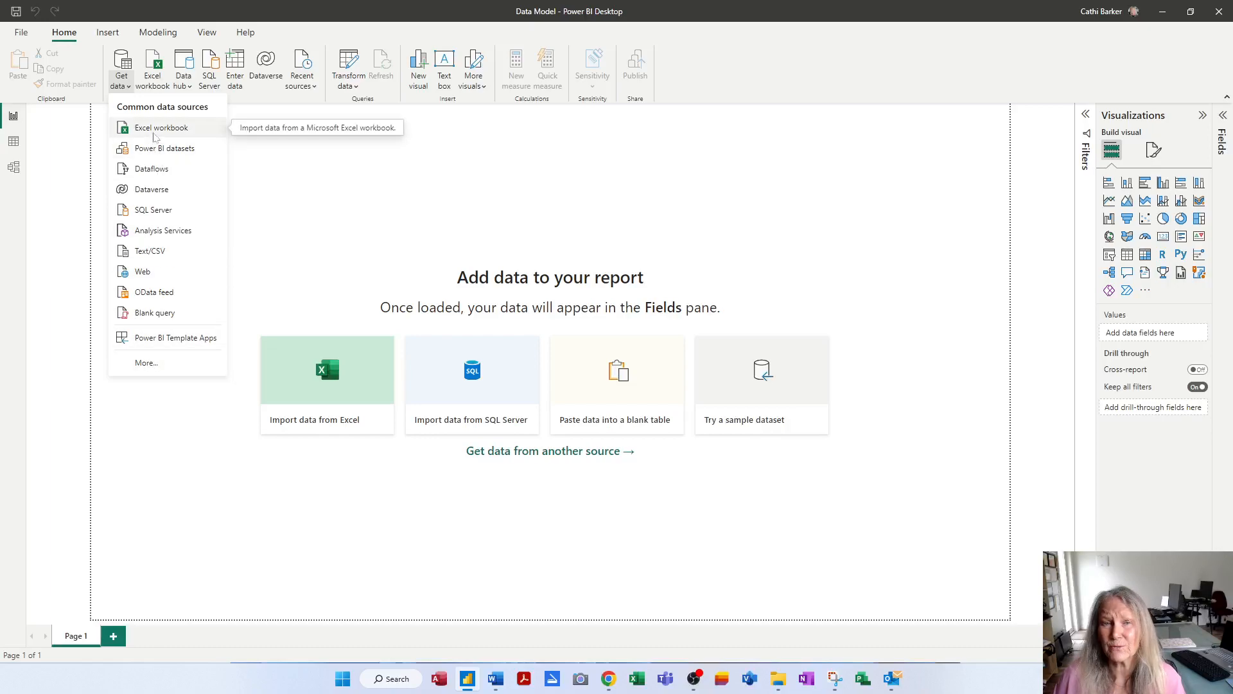
left_click(155, 80)
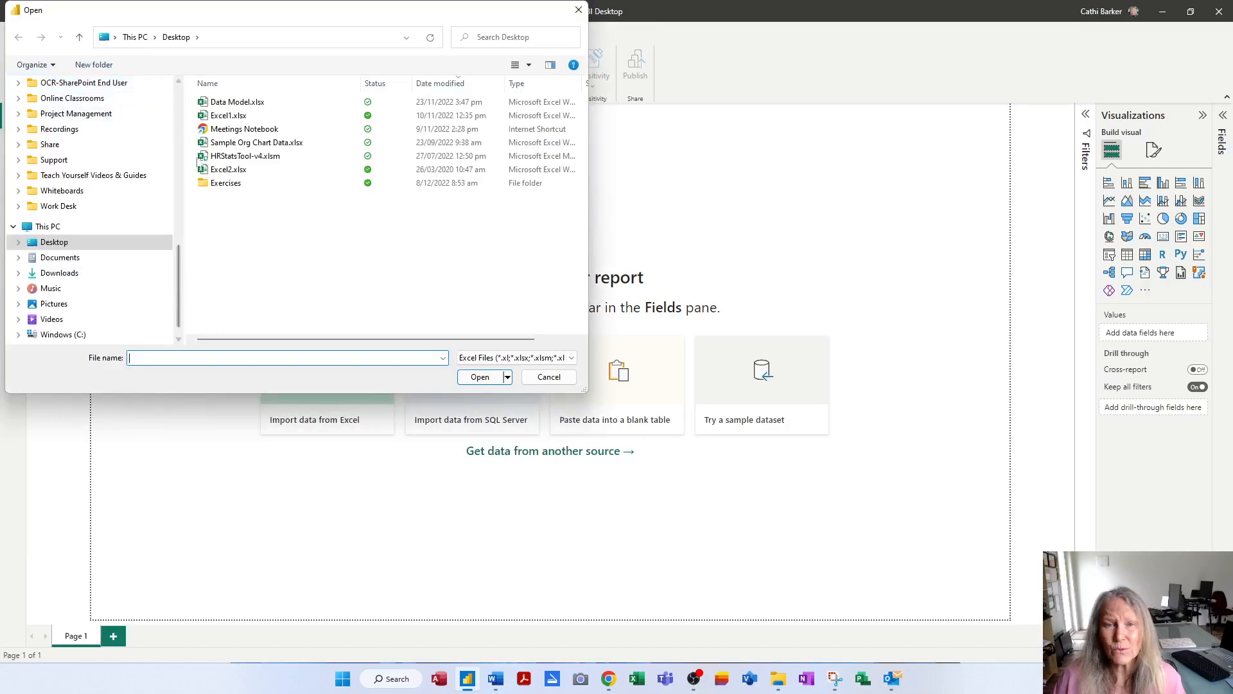
left_click(232, 184)
double_click(232, 187)
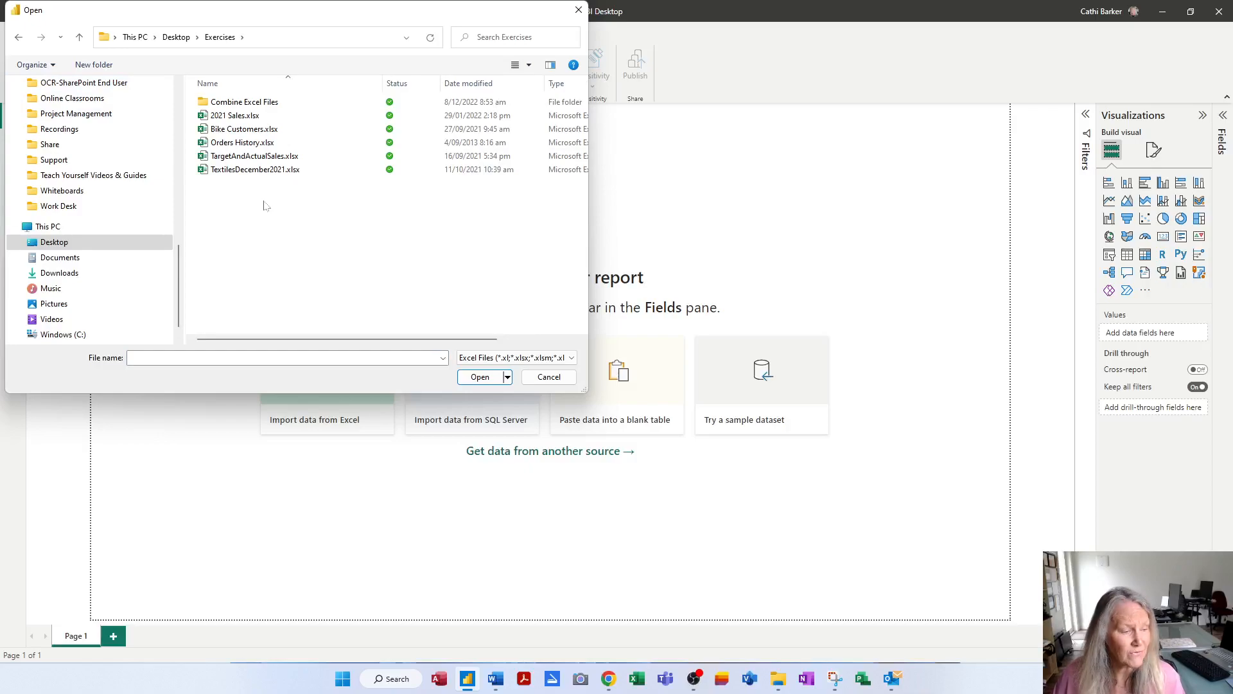
left_click(239, 118)
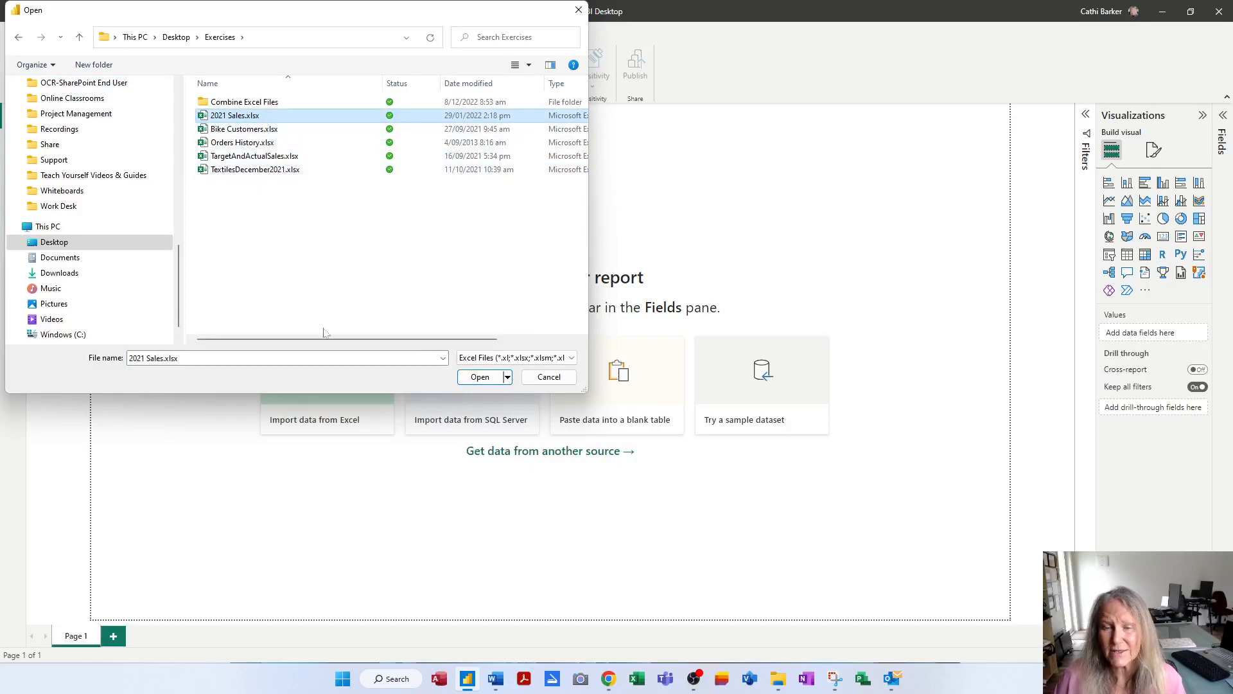
left_click(480, 377)
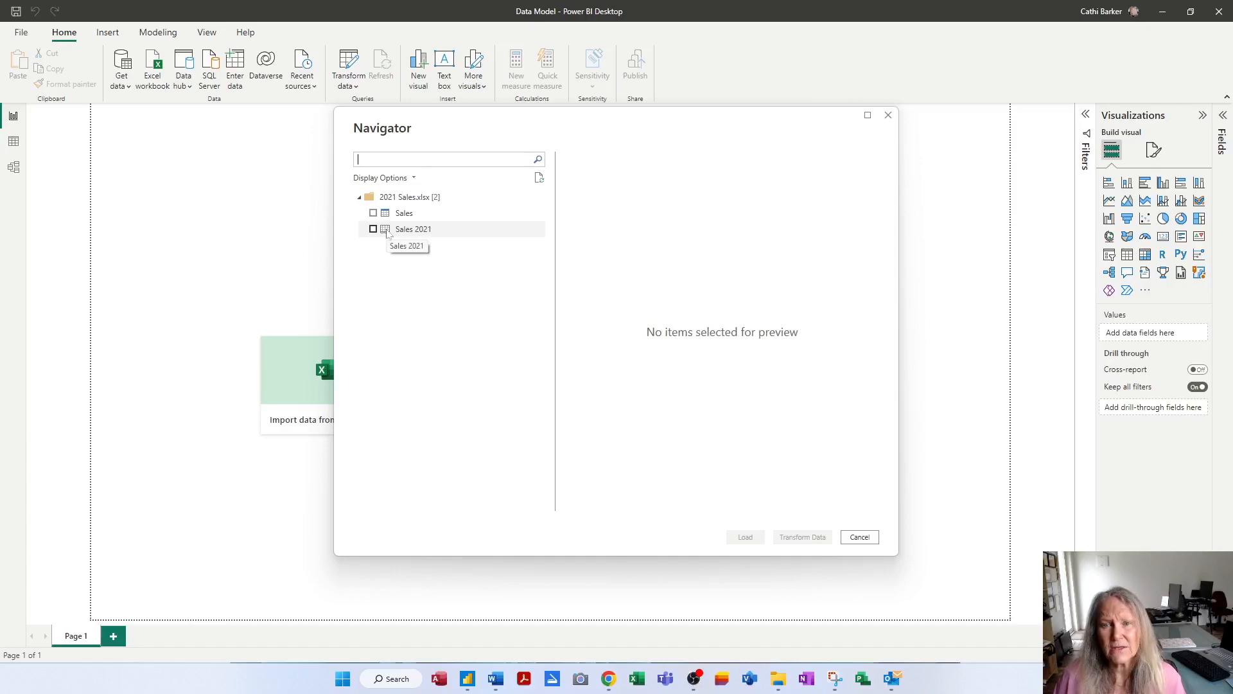
Preview the workbook's sheet and table, load only the Sales table for transformation, and refresh its query preview
left_click(387, 233)
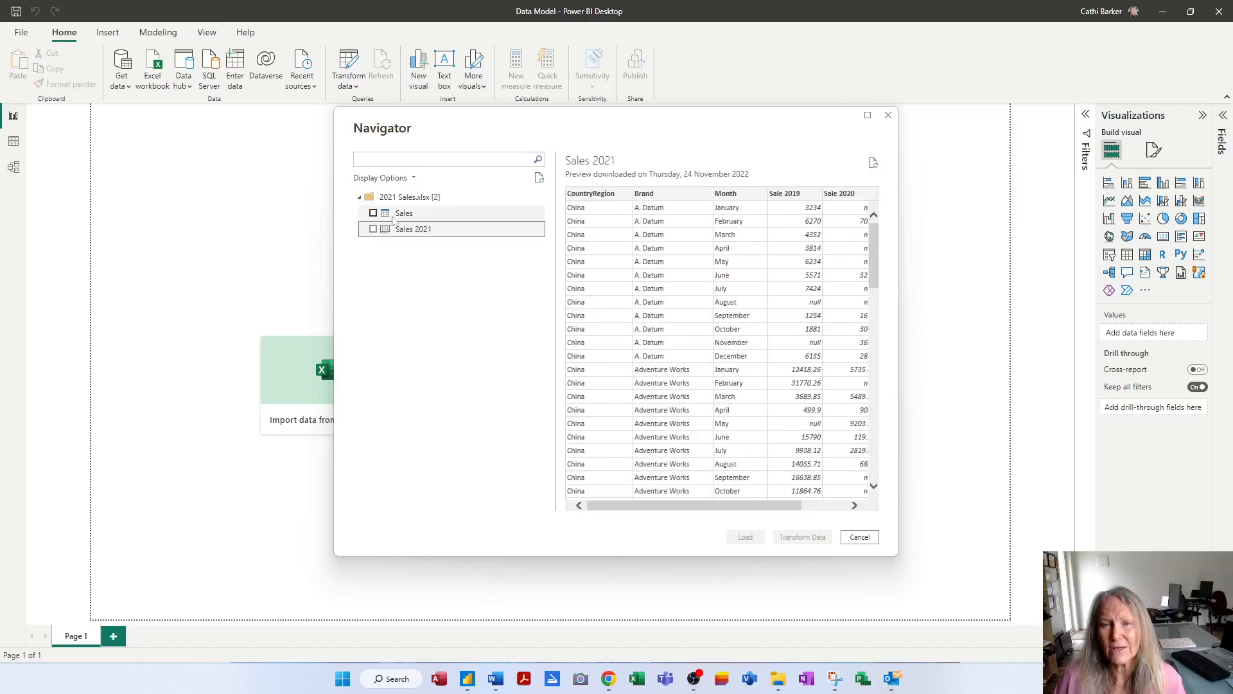
left_click(394, 218)
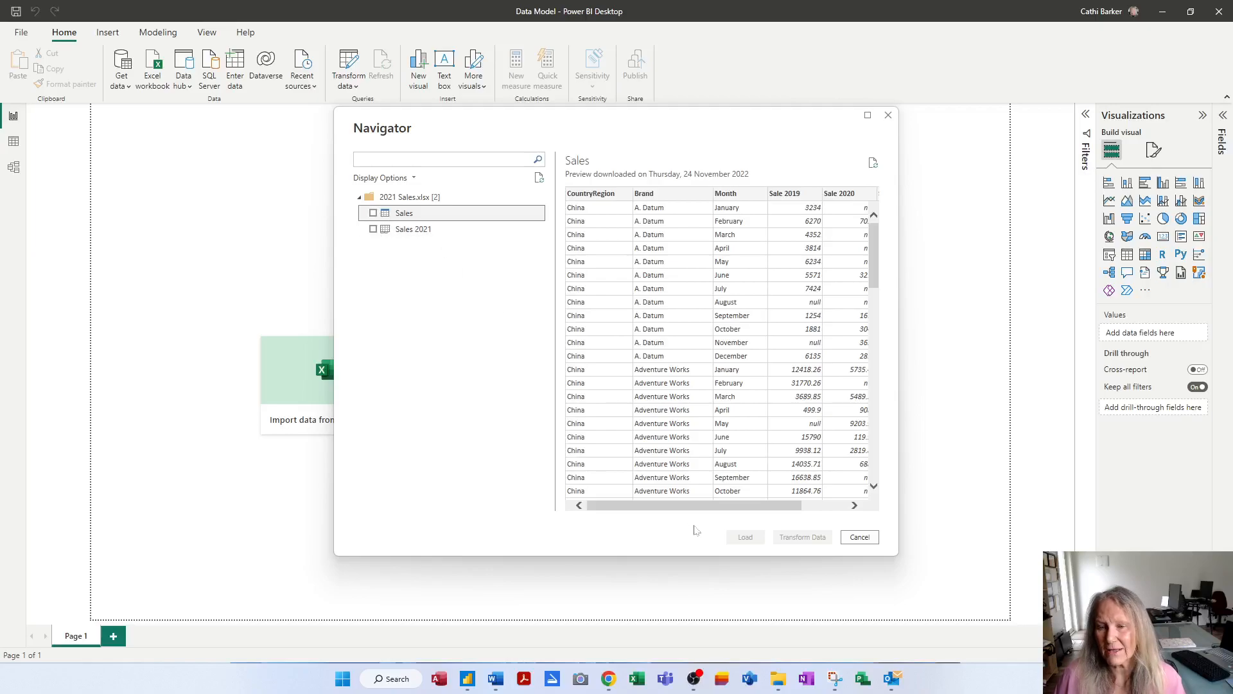
left_click(373, 213)
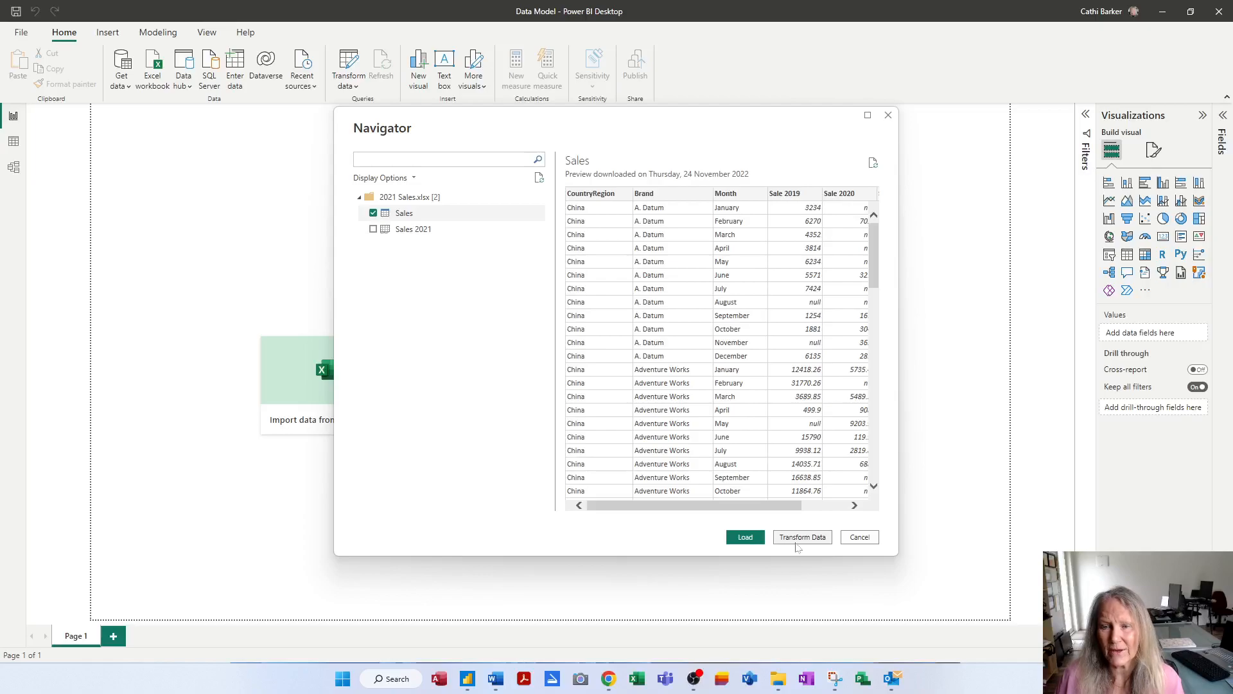
left_click(800, 538)
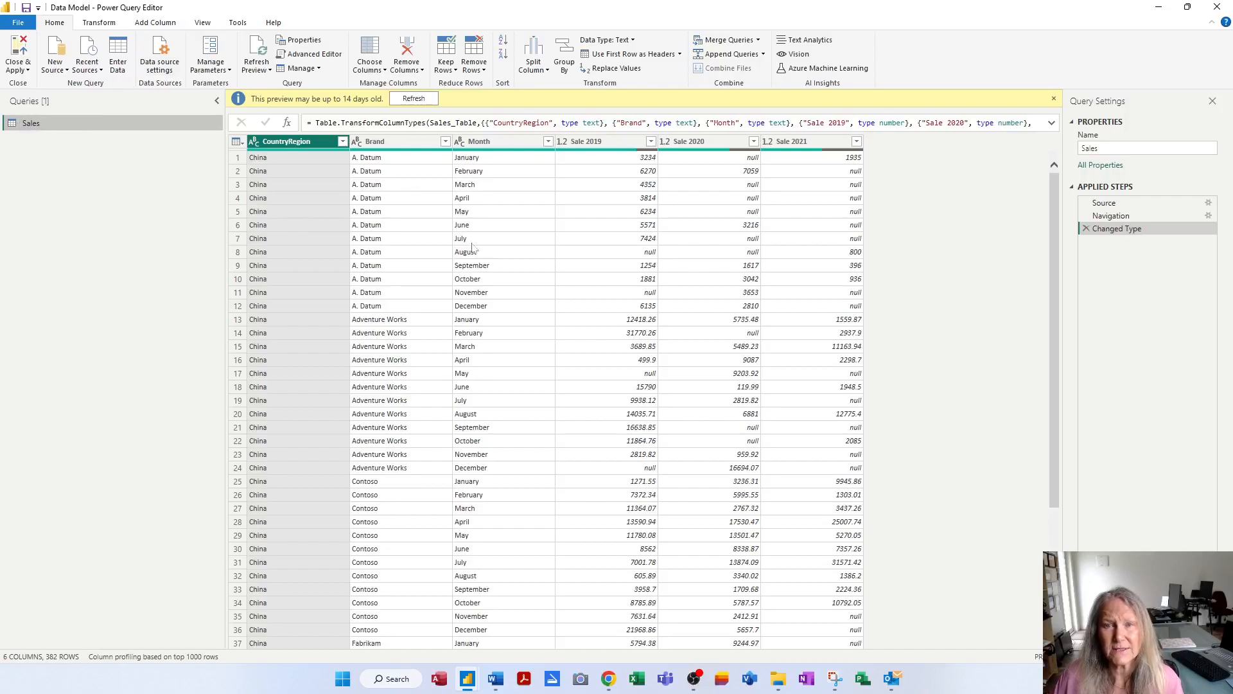
left_click(398, 142, "ctrl")
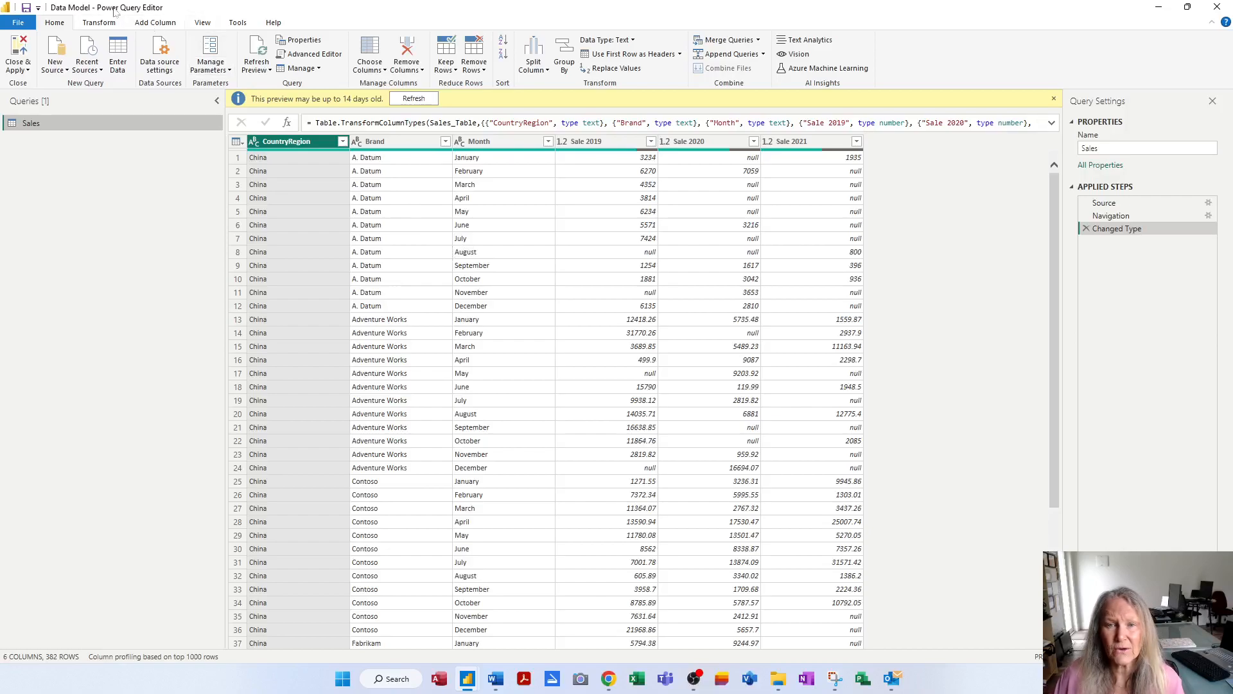
left_click(414, 98)
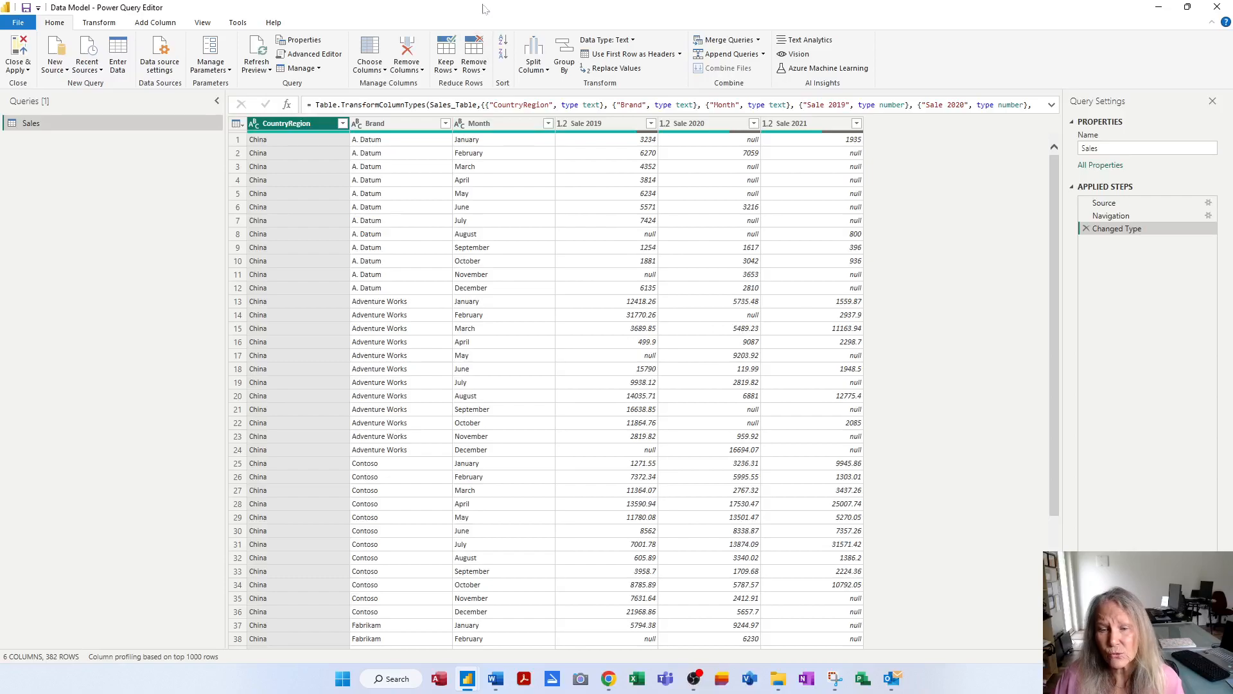
Arrange the report window and the Power Query Editor side by side, and narrow the editor's list of queries
left_click(467, 677)
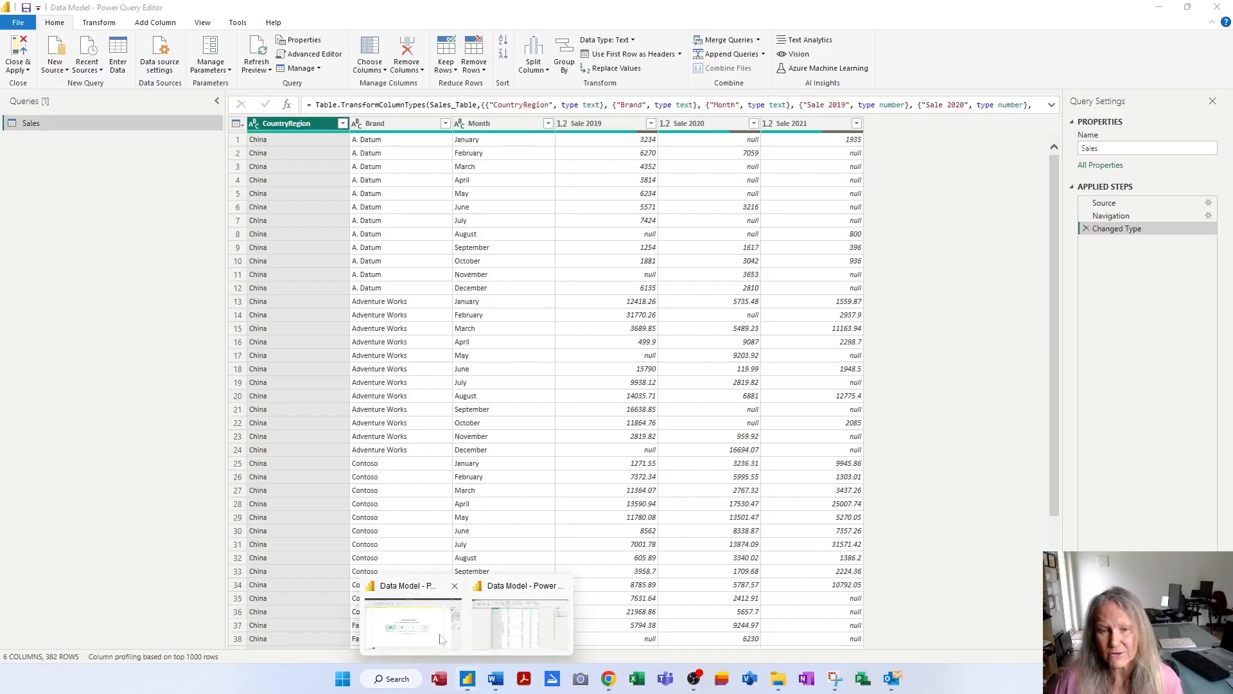
left_click(445, 643)
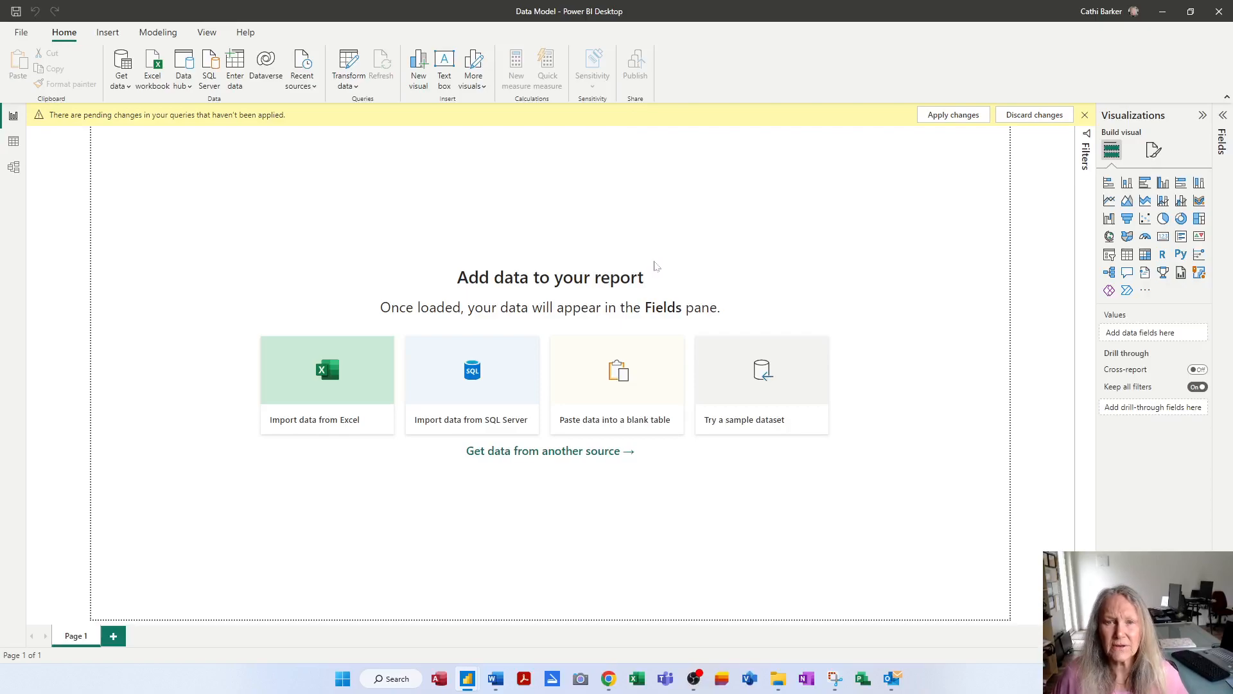
key("super+Left")
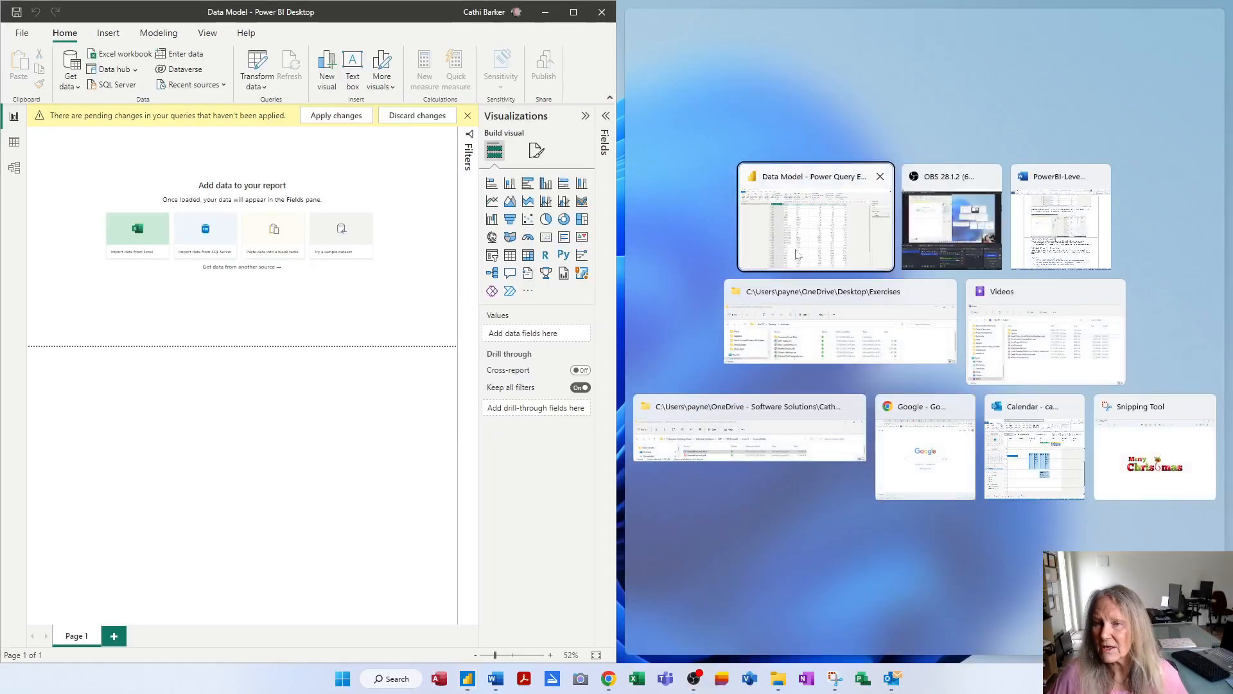
left_click(828, 181)
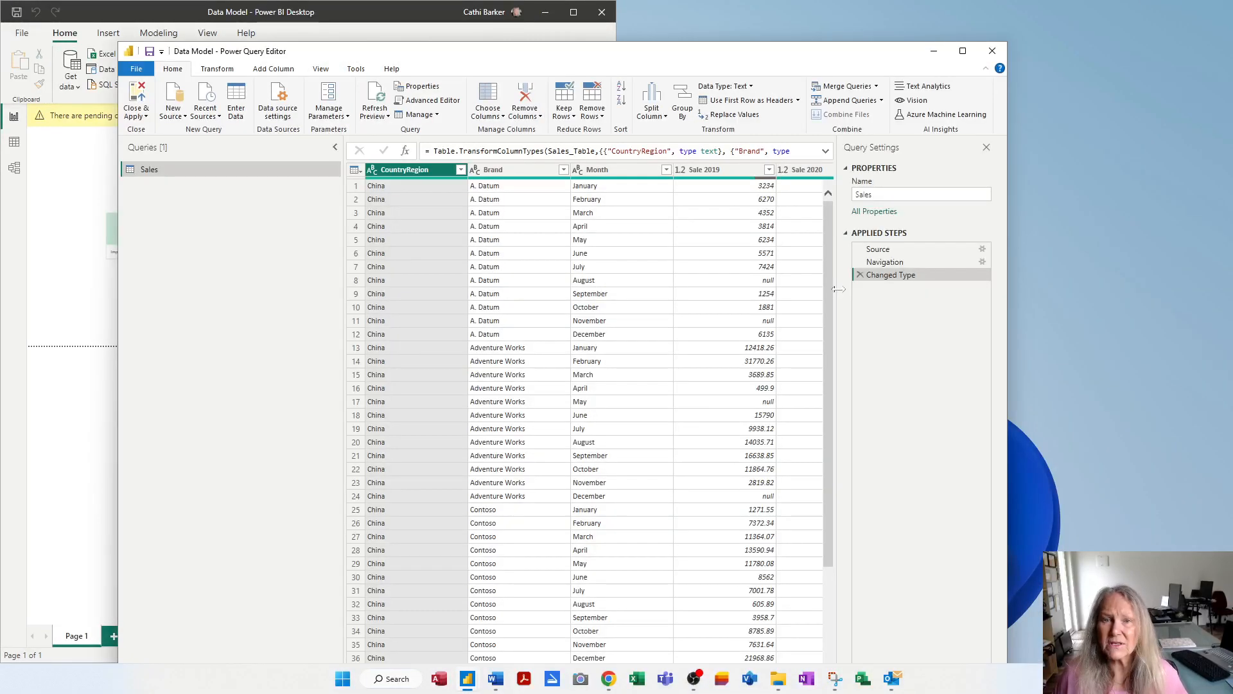
key("super+Right")
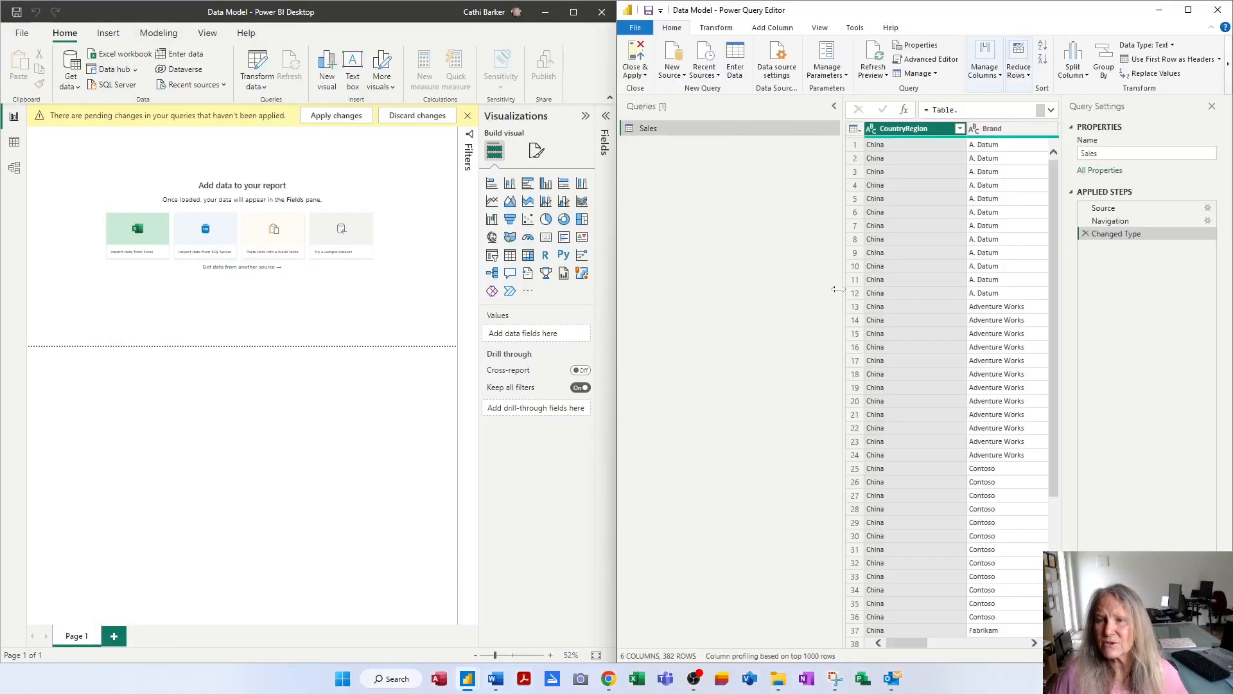
left_click_drag(846, 170, 701, 173)
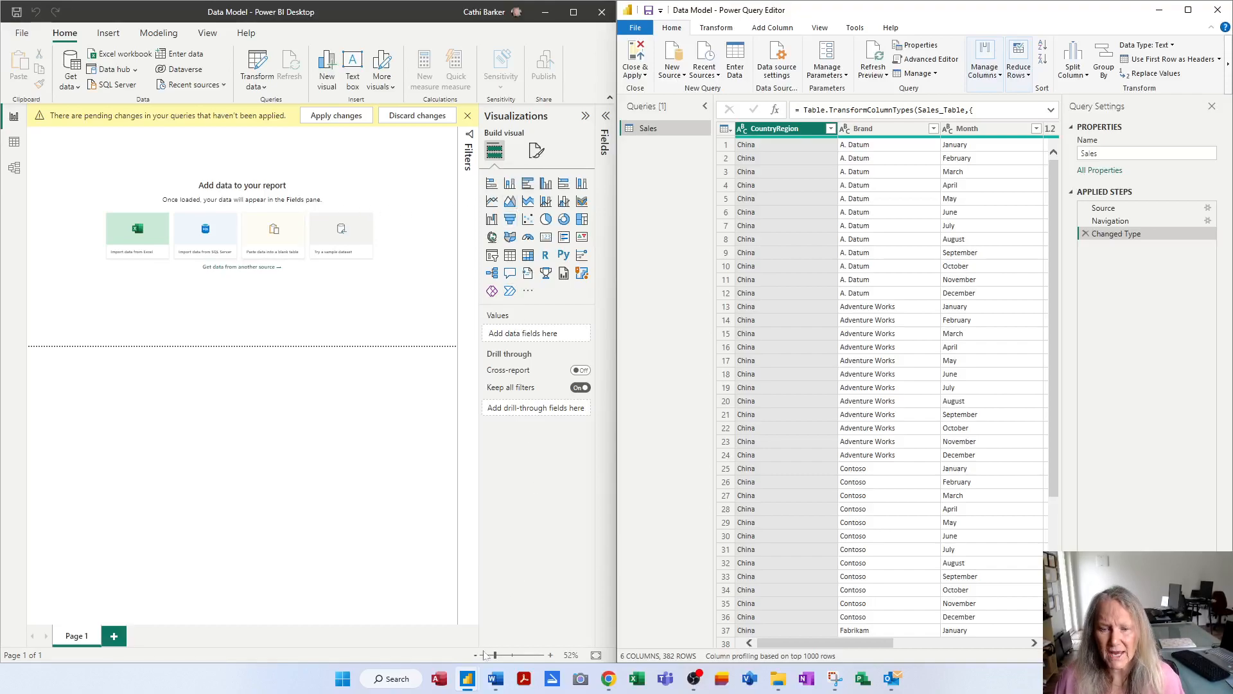
mouse_move(471, 685)
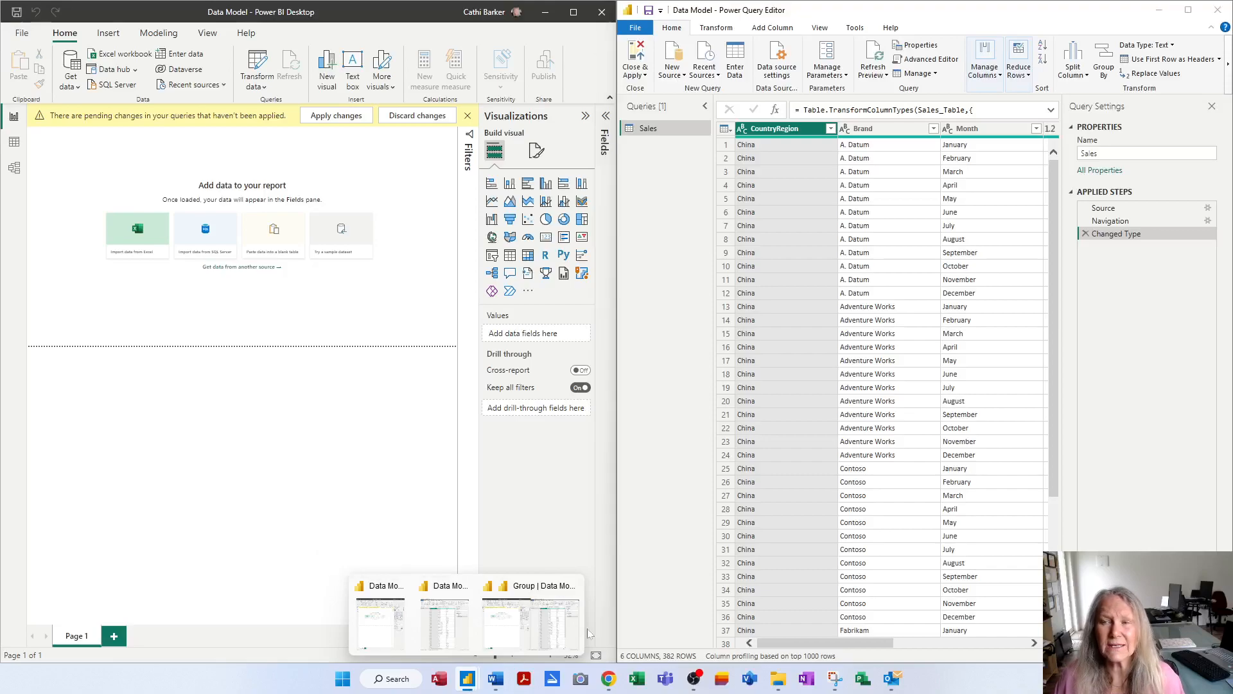
Maximize the Power Query Editor, close it while applying the pending query changes, and maximize the report window
left_click(1188, 11)
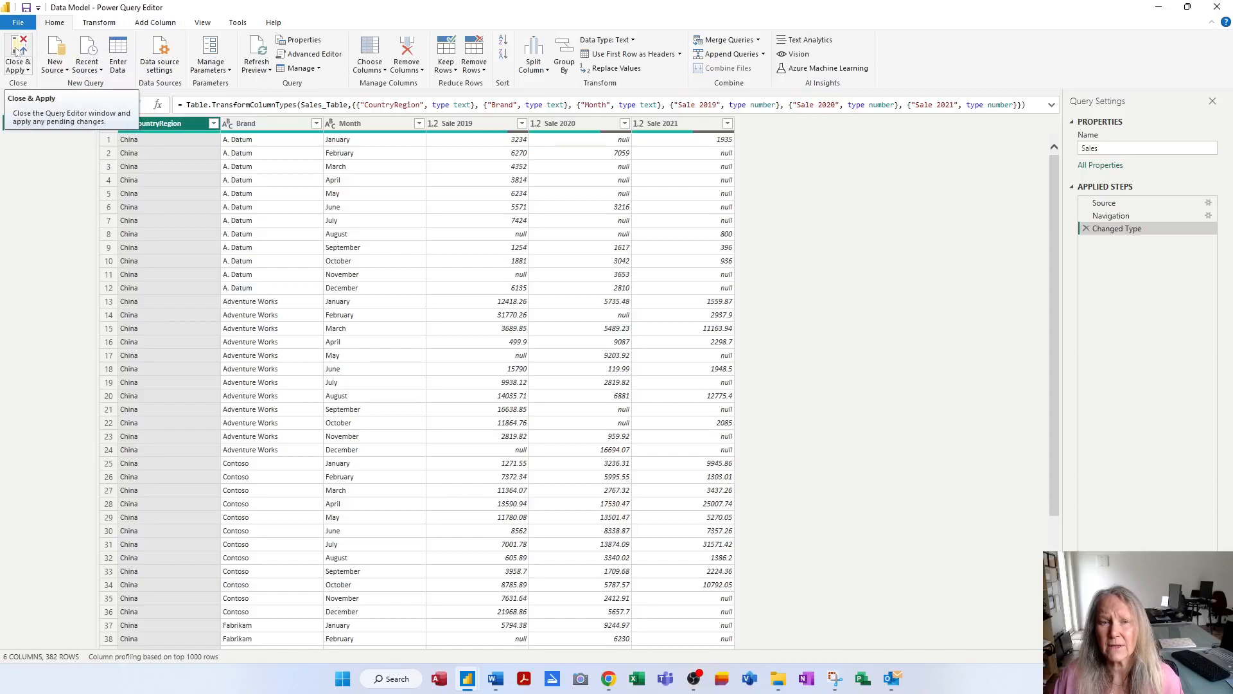
left_click(27, 70)
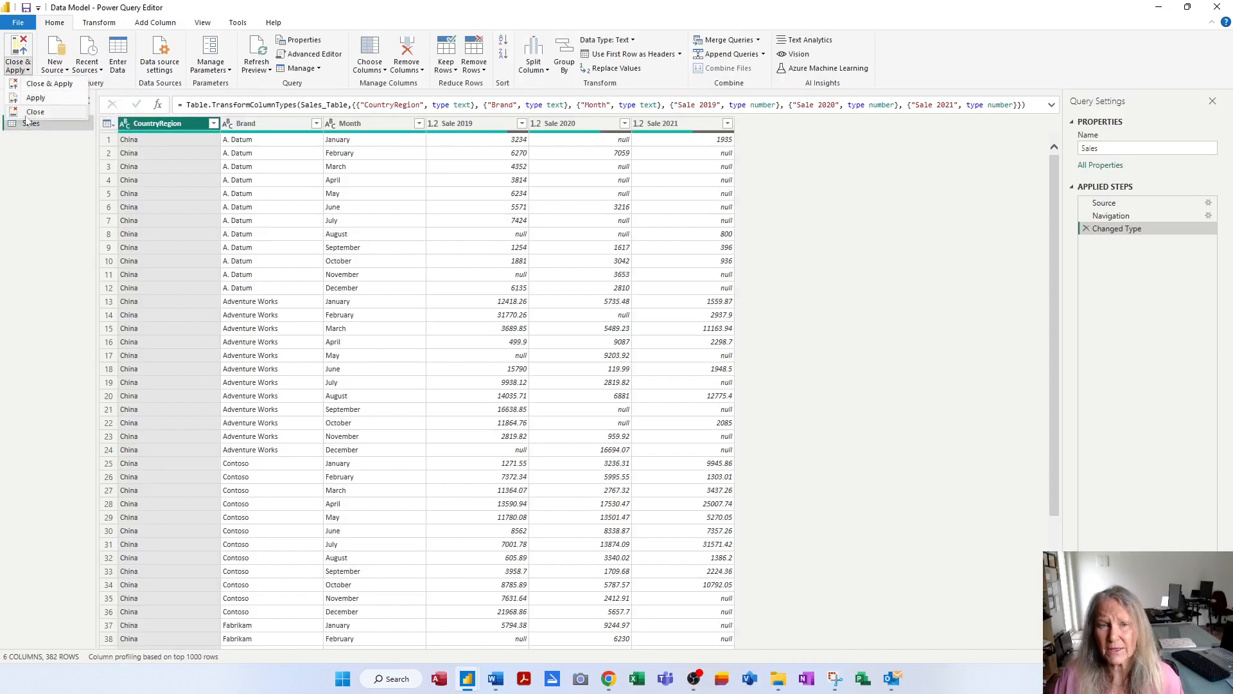
left_click(21, 50)
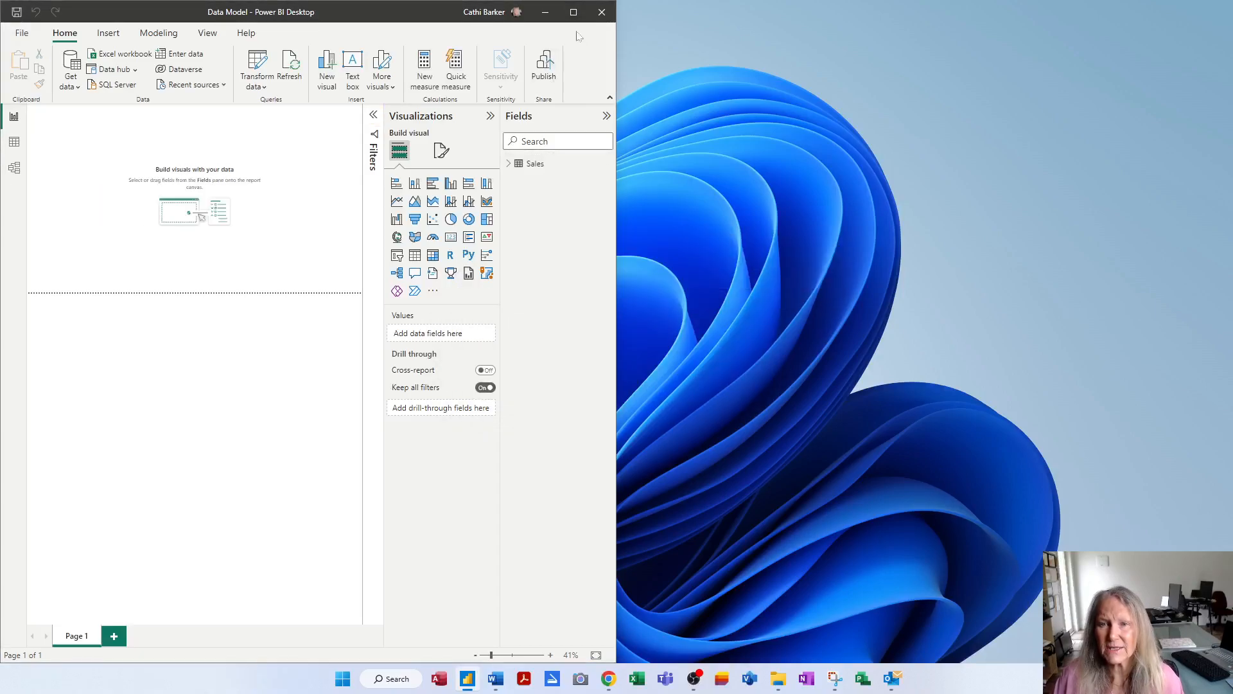
left_click(575, 13)
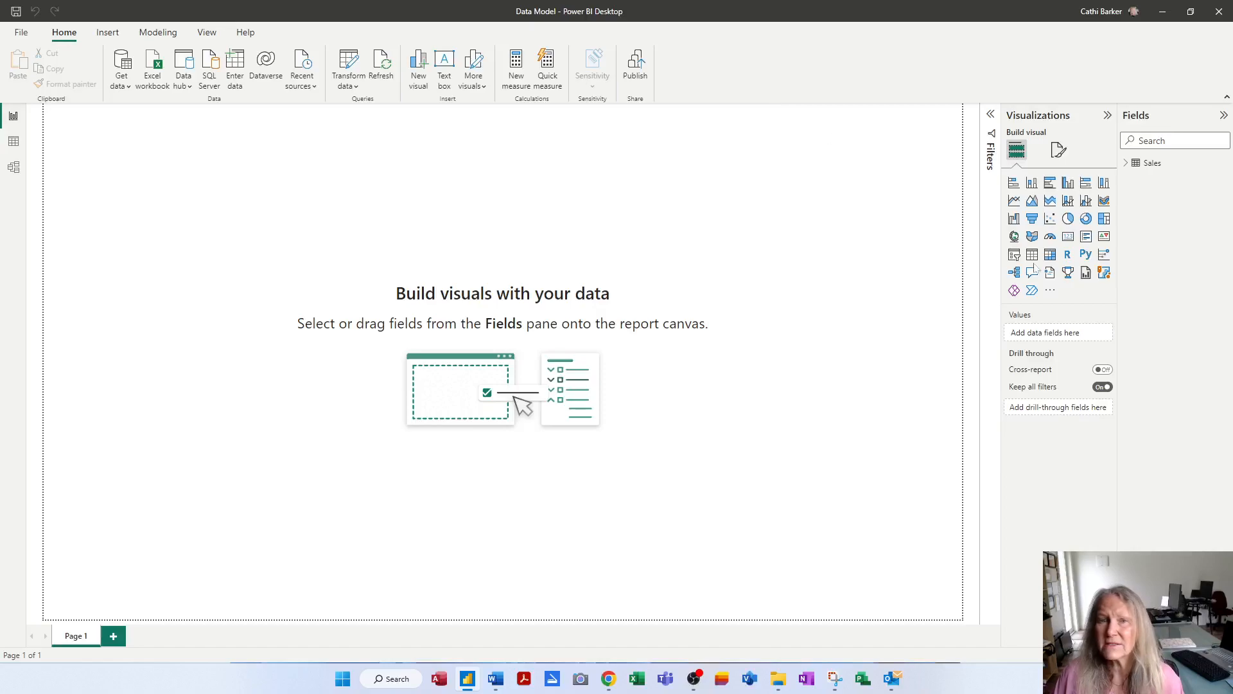
Examine the Sales table's fields, and revisit its query in the Power Query Editor before returning to the report
left_click(1124, 166)
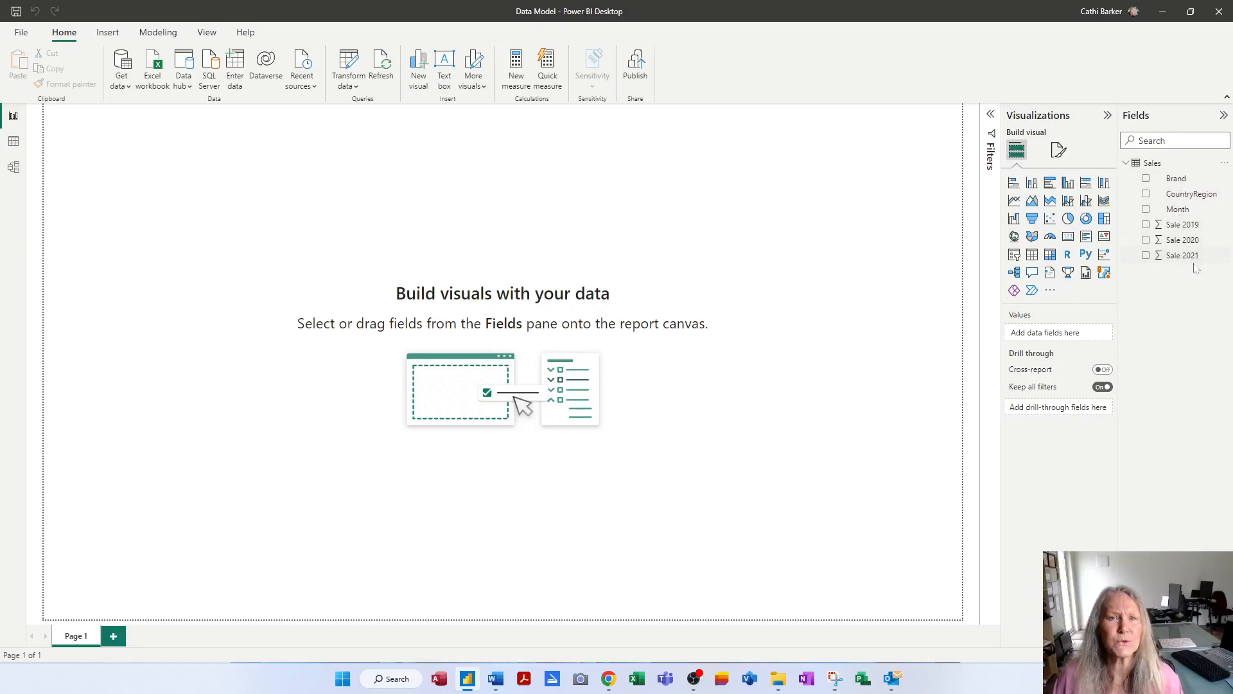
left_click(1127, 165)
left_click(1127, 164)
left_click(1128, 166)
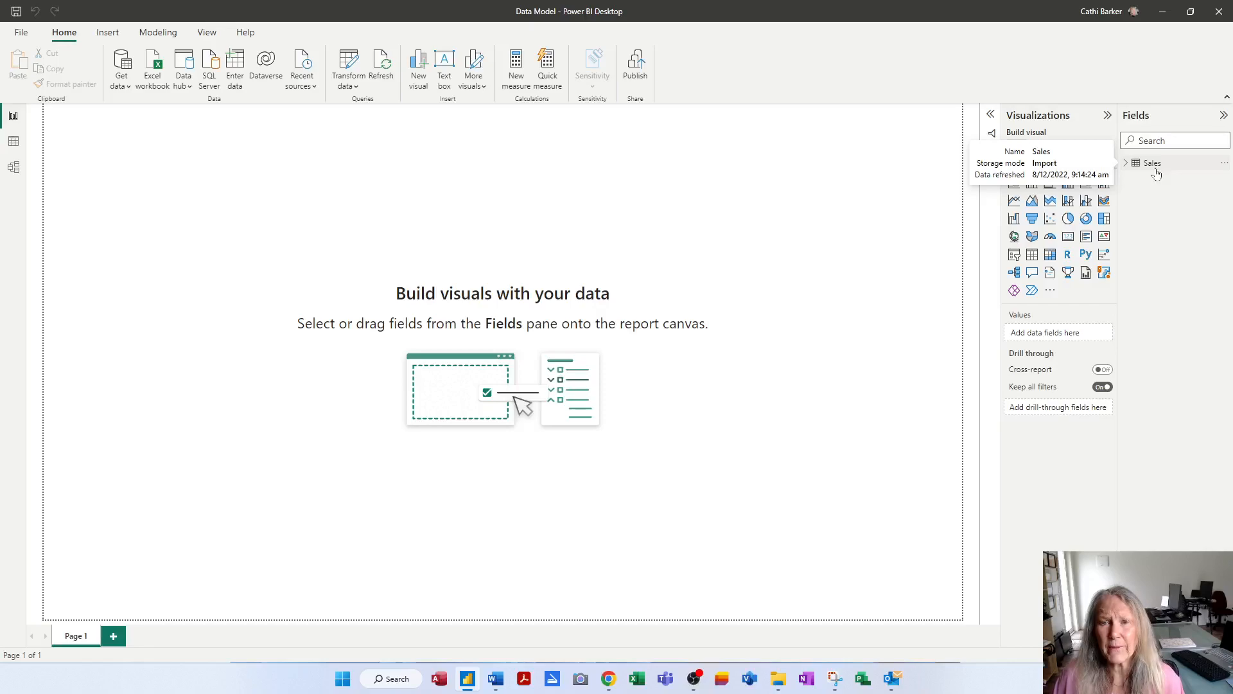
left_click(347, 65)
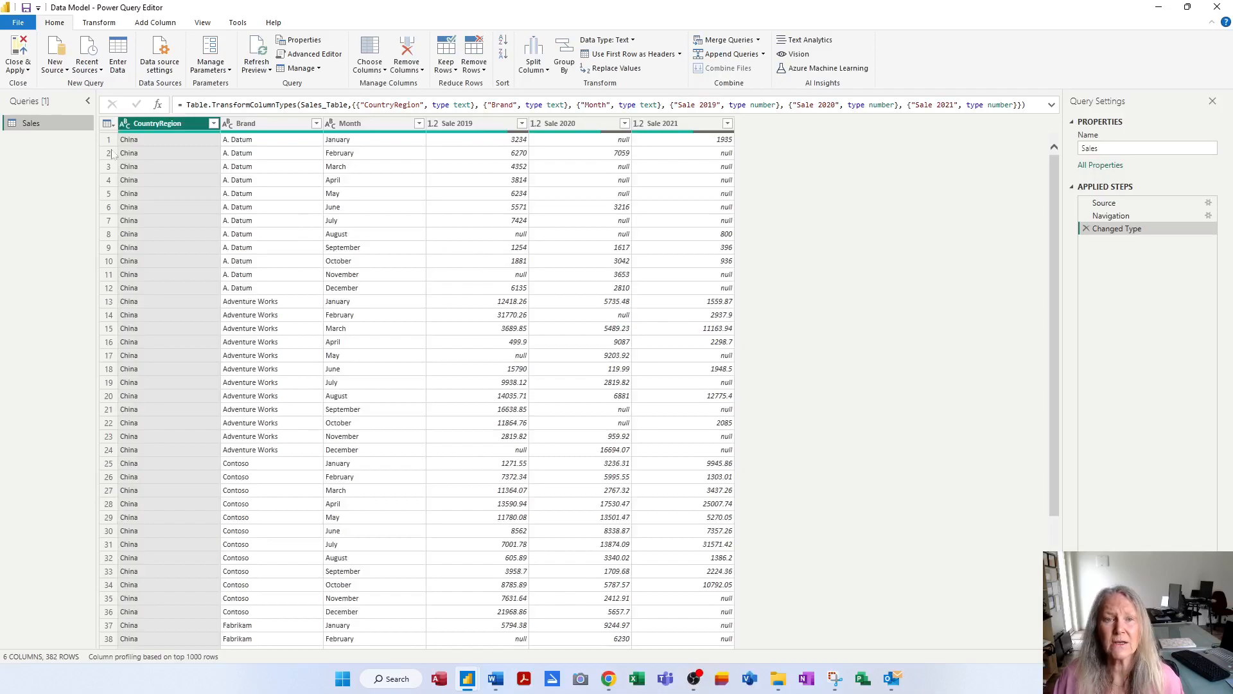
left_click(18, 51)
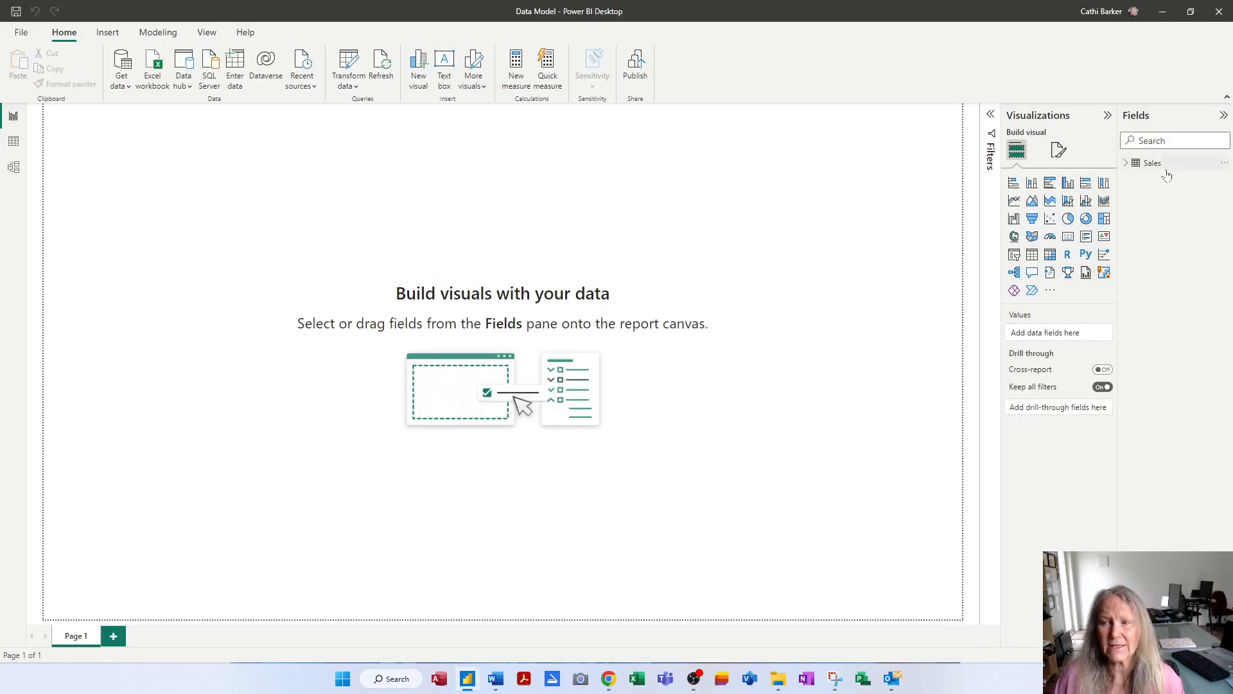
Expand the Sales table to show its fields, and save the Data Model report
left_click(1126, 165)
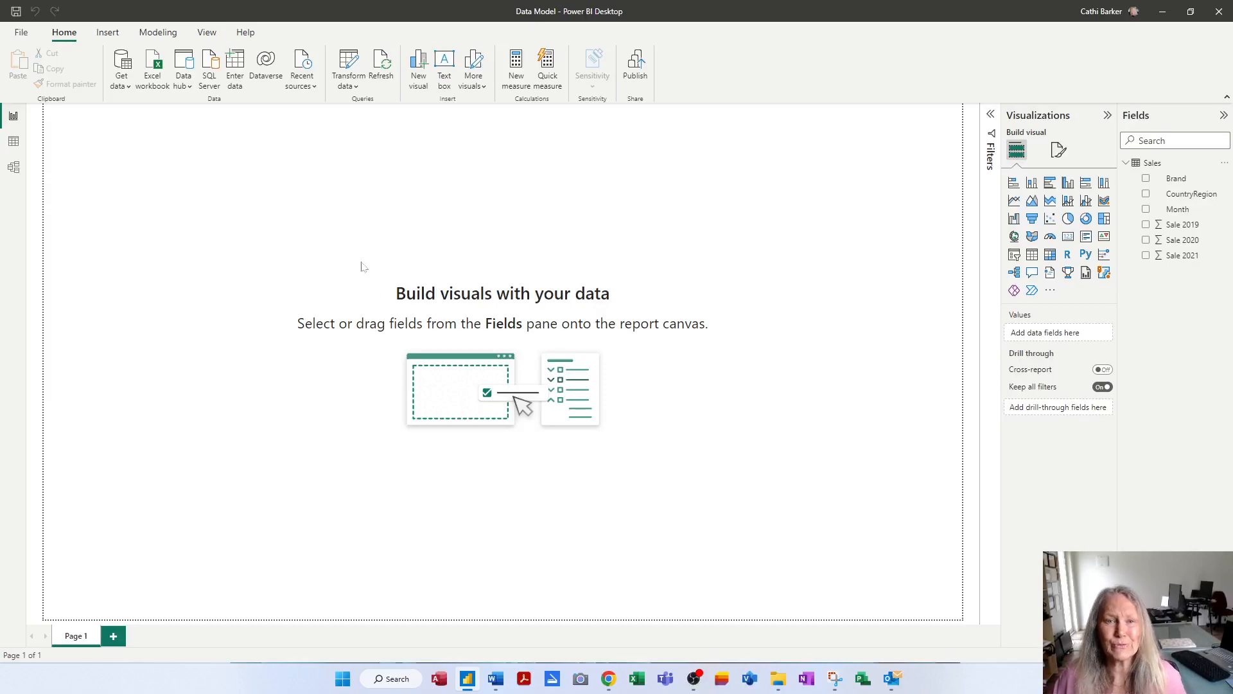
left_click(16, 11)
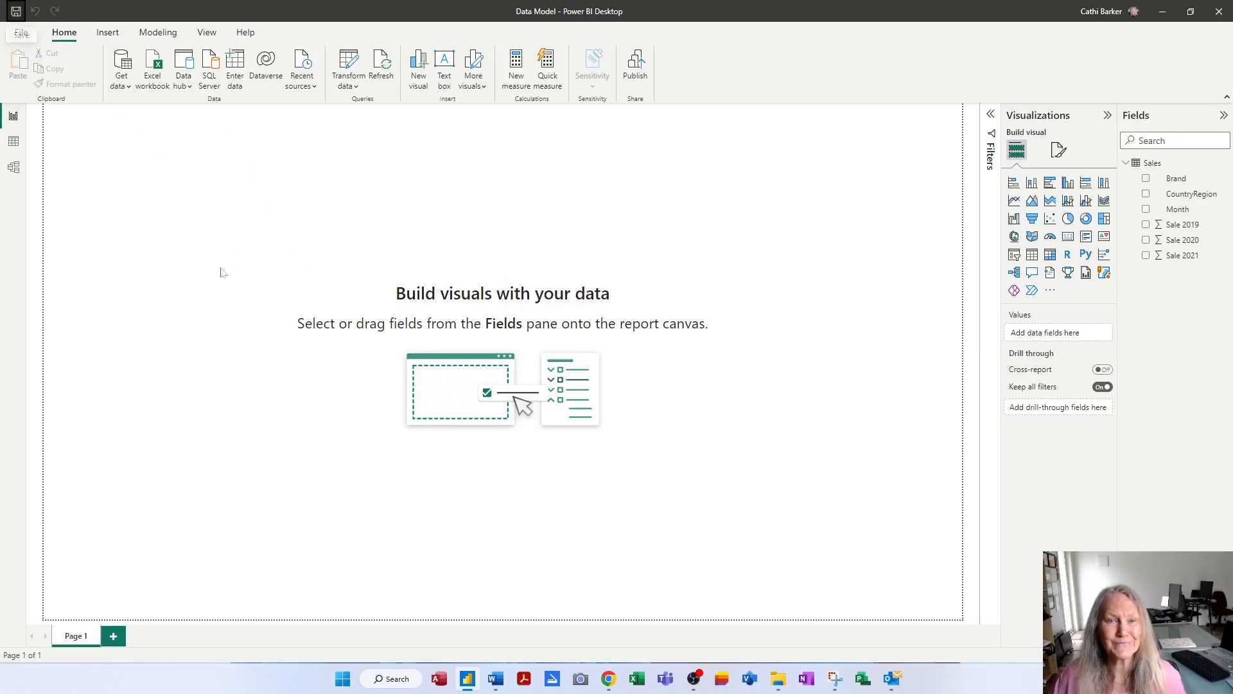